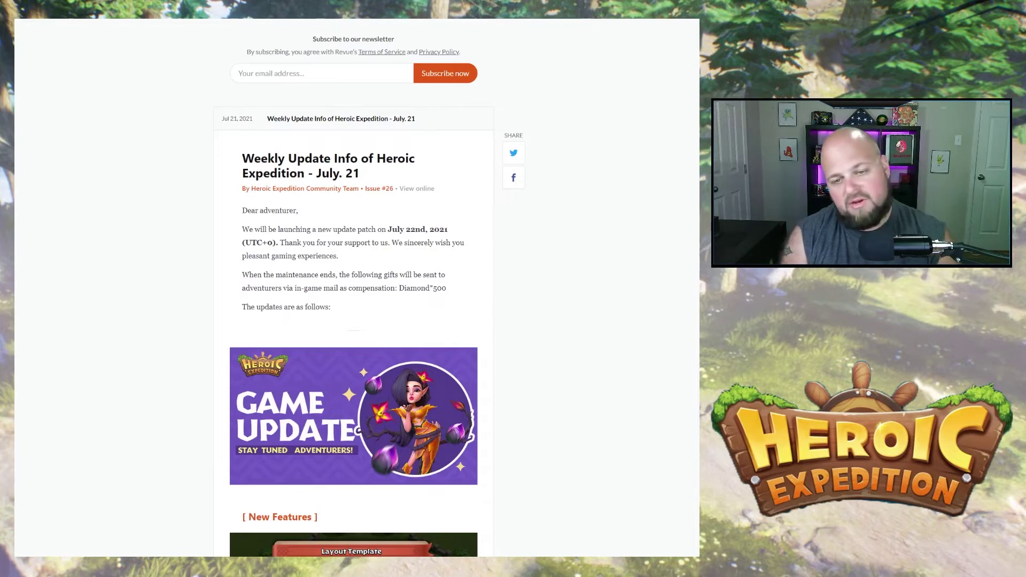
{"action": "scroll", "coordinate": [353, 321], "scroll_direction": "down", "scroll_amount": 2}
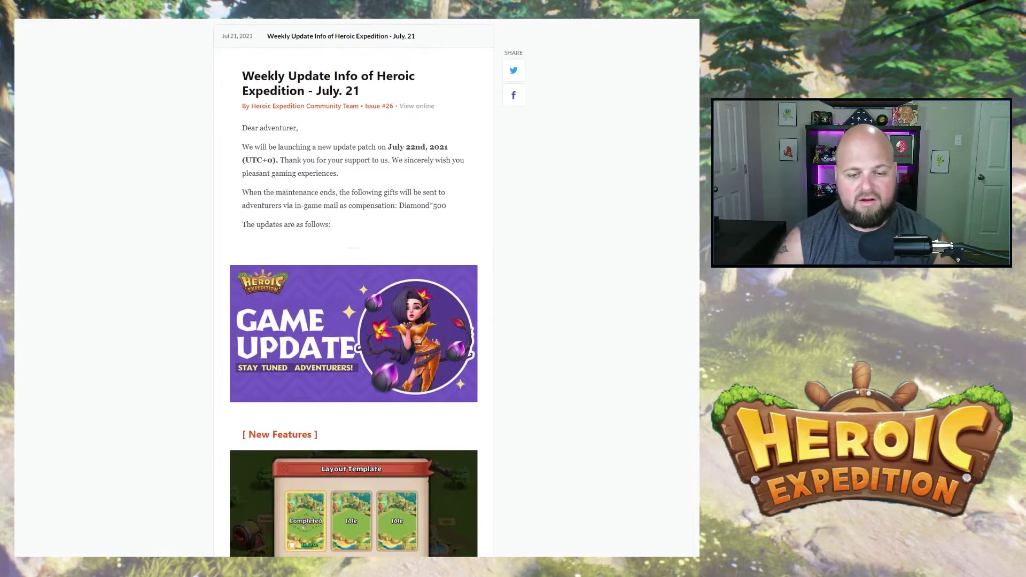
{"action": "scroll", "coordinate": [352, 321], "scroll_direction": "down", "scroll_amount": 3}
{"action": "scroll", "coordinate": [353, 321], "scroll_direction": "down", "scroll_amount": 3}
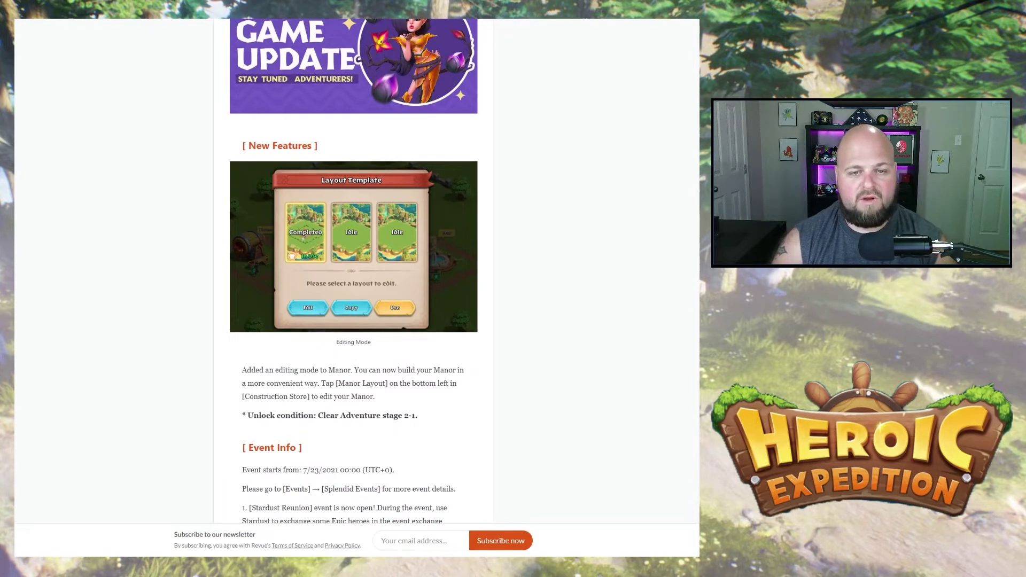
{"action": "scroll", "coordinate": [353, 320], "scroll_direction": "down", "scroll_amount": 3}
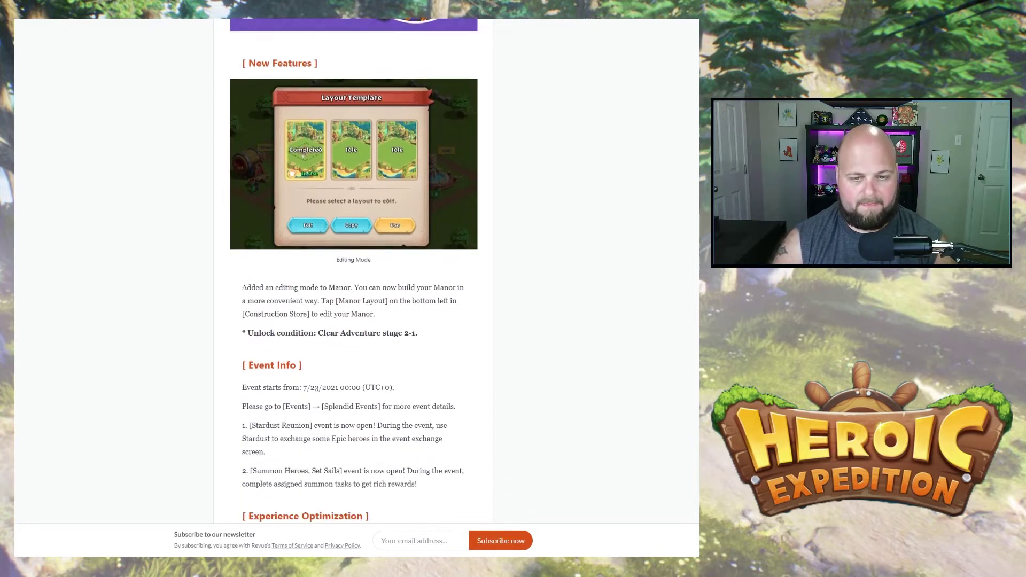
{"action": "scroll", "coordinate": [353, 321], "scroll_direction": "up", "scroll_amount": 2}
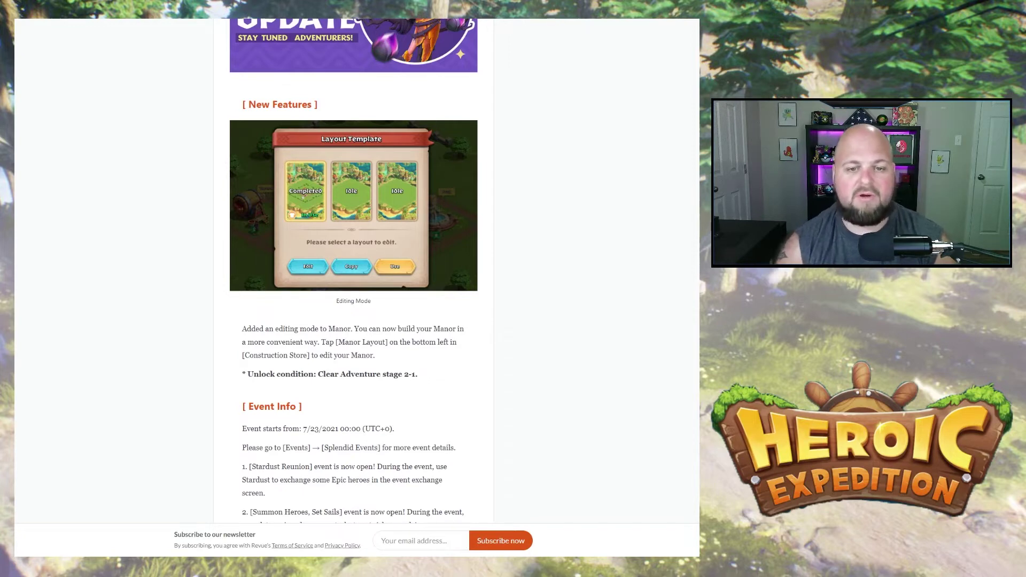
{"action": "scroll", "coordinate": [353, 289], "scroll_direction": "down", "scroll_amount": 2}
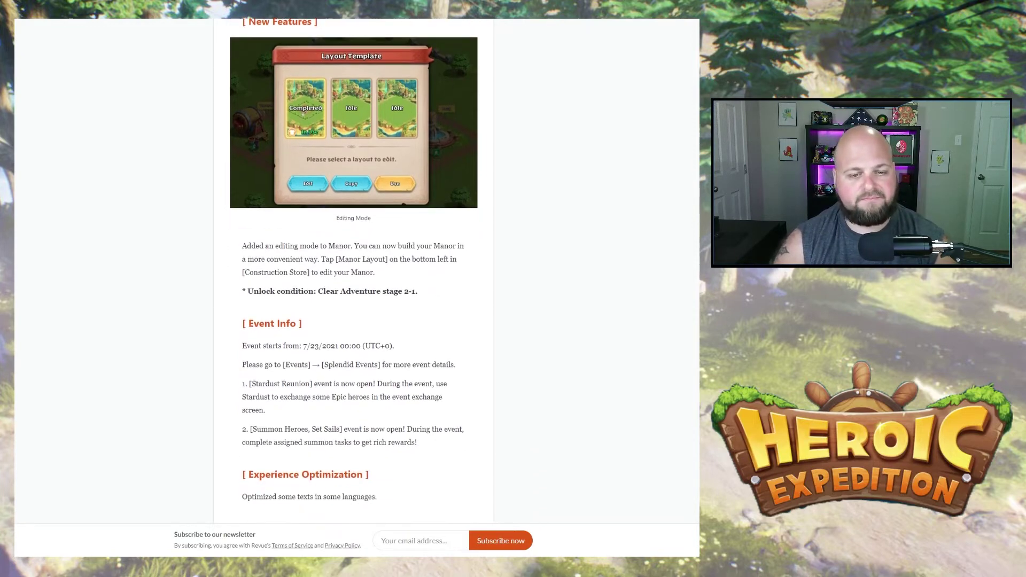
{"action": "scroll", "coordinate": [353, 288], "scroll_direction": "down", "scroll_amount": 1}
{"action": "scroll", "coordinate": [353, 289], "scroll_direction": "down", "scroll_amount": 2}
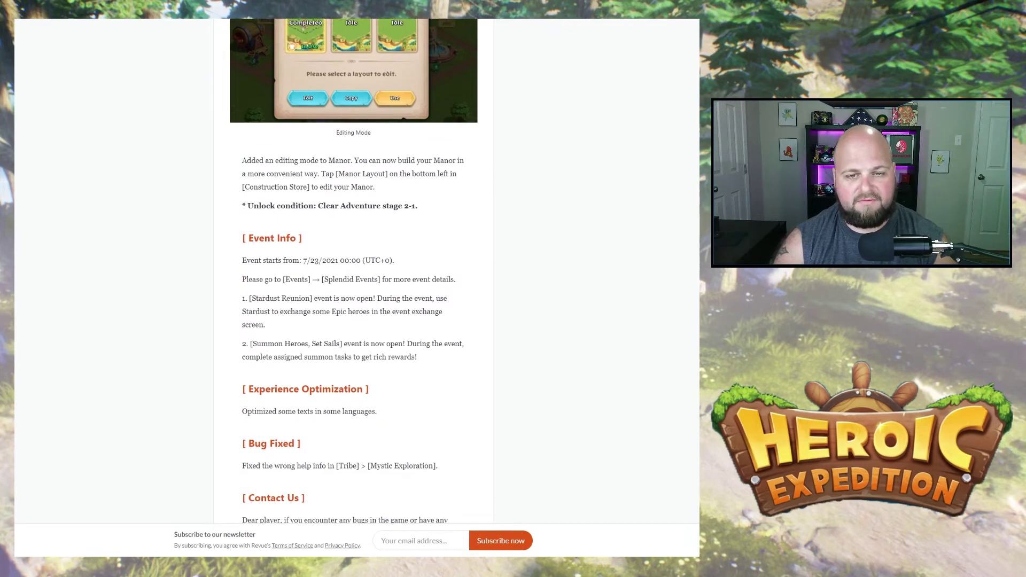
{"action": "scroll", "coordinate": [353, 288], "scroll_direction": "down", "scroll_amount": 1}
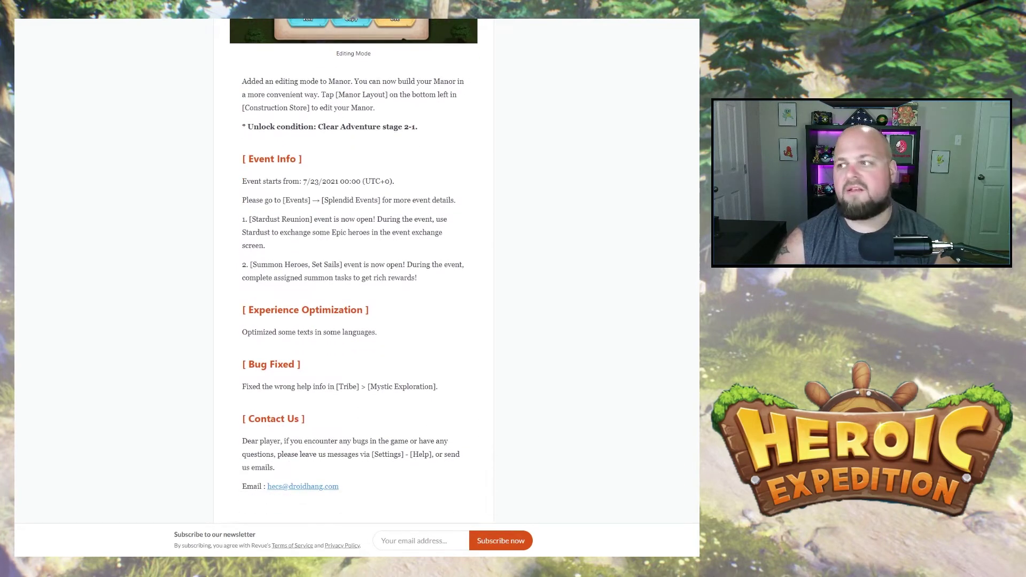
{"action": "scroll", "coordinate": [353, 288], "scroll_direction": "up", "scroll_amount": 1}
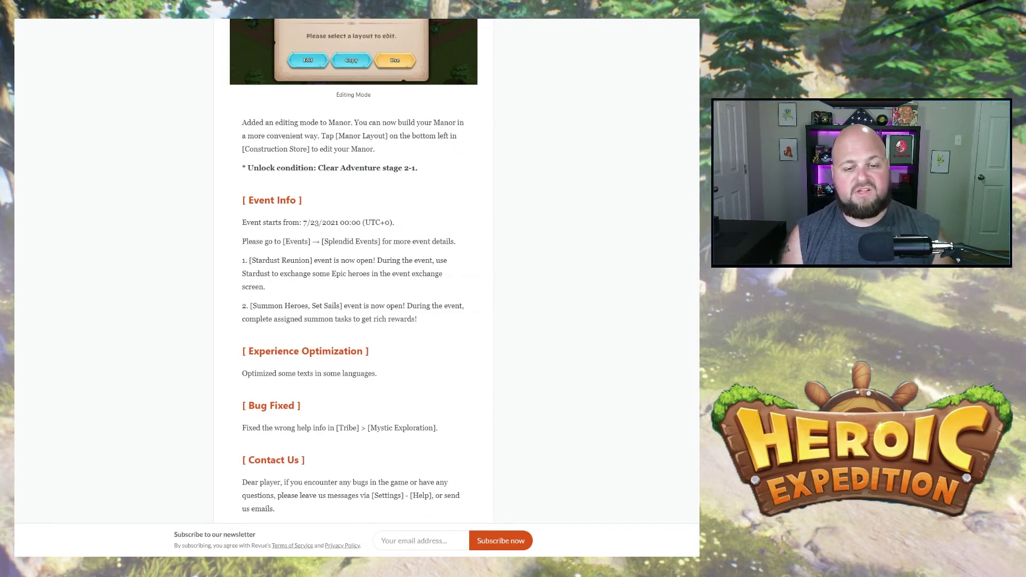
{"action": "scroll", "coordinate": [353, 289], "scroll_direction": "down", "scroll_amount": 2}
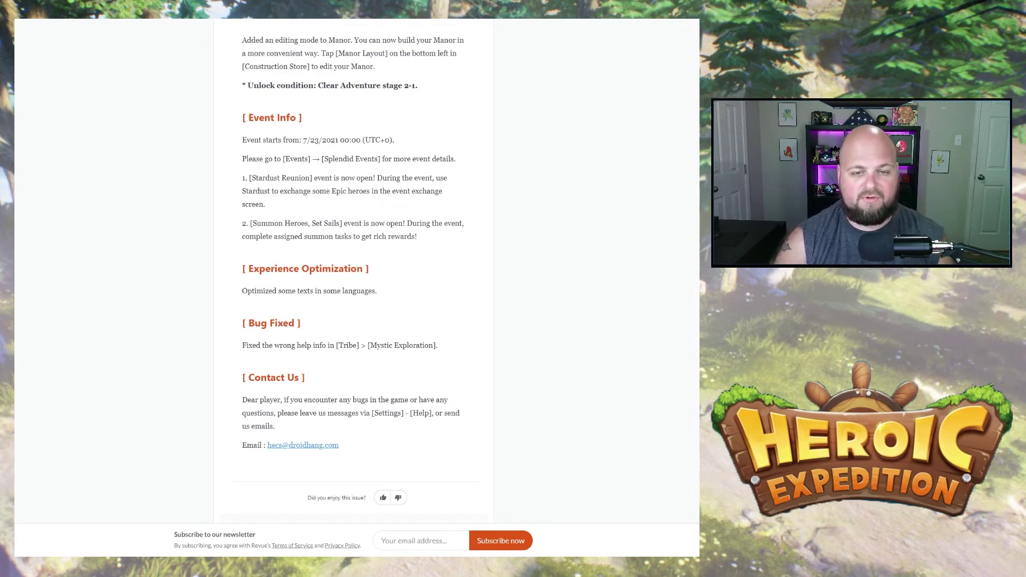
{"action": "scroll", "coordinate": [353, 281], "scroll_direction": "up", "scroll_amount": 1}
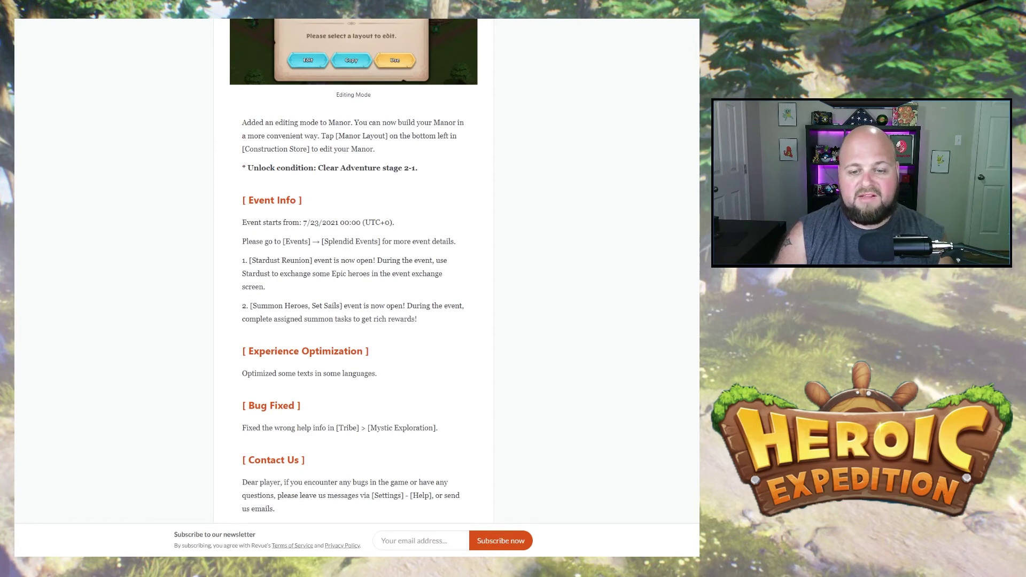
{"action": "scroll", "coordinate": [353, 281], "scroll_direction": "up", "scroll_amount": 1}
{"action": "scroll", "coordinate": [353, 280], "scroll_direction": "up", "scroll_amount": 3}
{"action": "scroll", "coordinate": [353, 280], "scroll_direction": "up", "scroll_amount": 4}
{"action": "scroll", "coordinate": [353, 281], "scroll_direction": "up", "scroll_amount": 5}
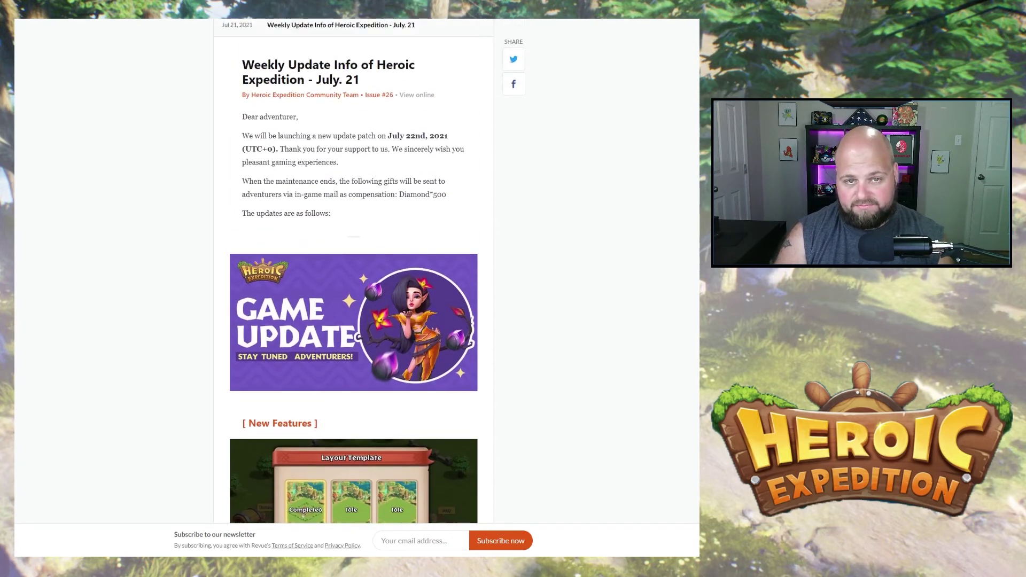
{"action": "scroll", "coordinate": [353, 281], "scroll_direction": "up", "scroll_amount": 2}
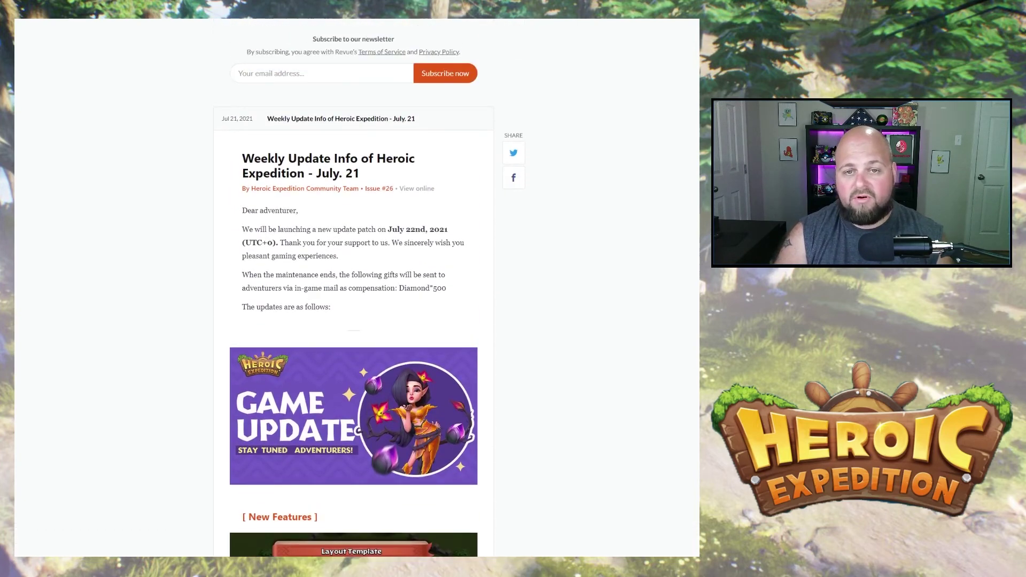
{"action": "scroll", "coordinate": [353, 281], "scroll_direction": "down", "scroll_amount": 4}
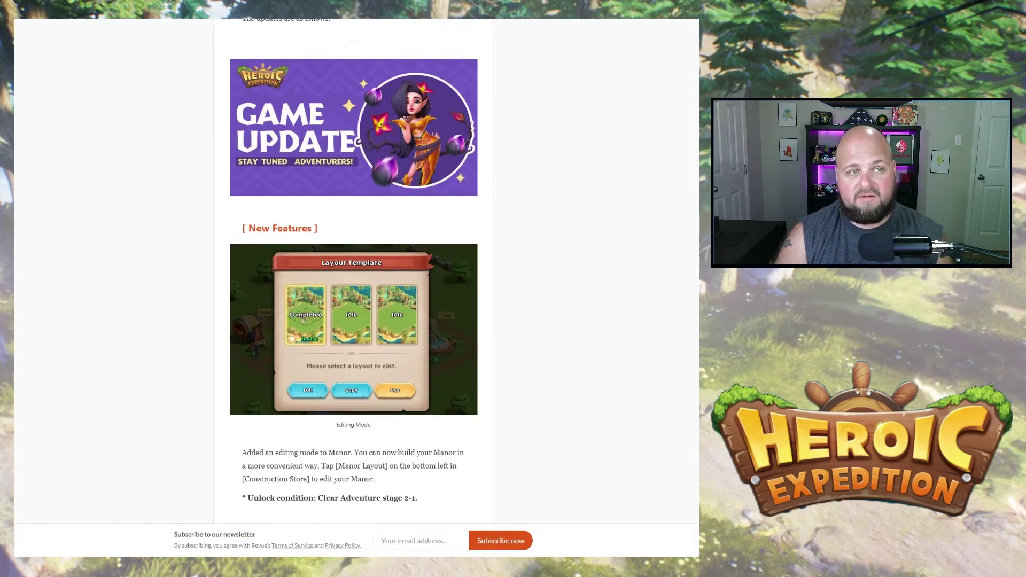
{"action": "scroll", "coordinate": [353, 282], "scroll_direction": "down", "scroll_amount": 1}
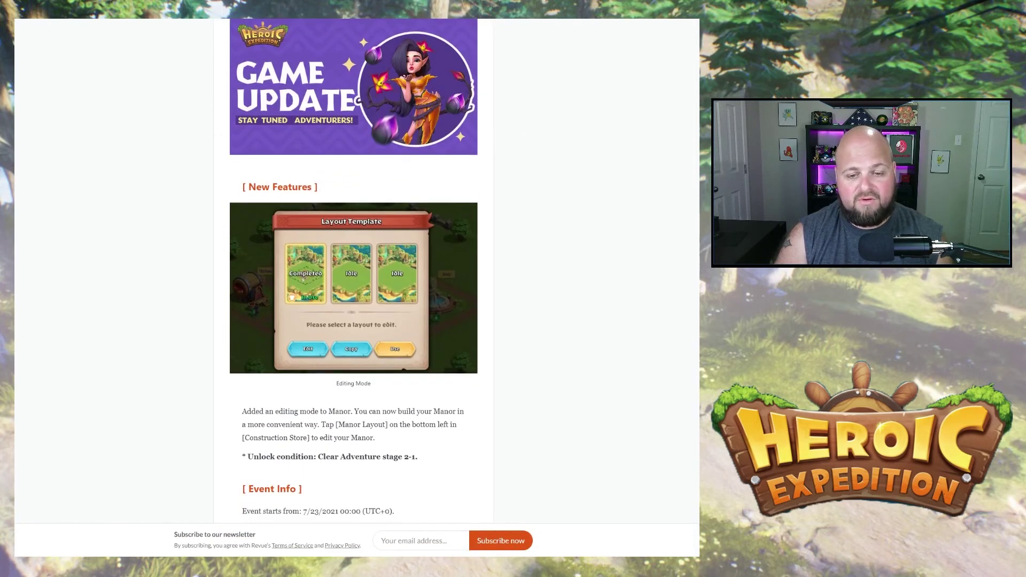
{"action": "scroll", "coordinate": [353, 280], "scroll_direction": "down", "scroll_amount": 1}
{"action": "scroll", "coordinate": [353, 280], "scroll_direction": "down", "scroll_amount": 3}
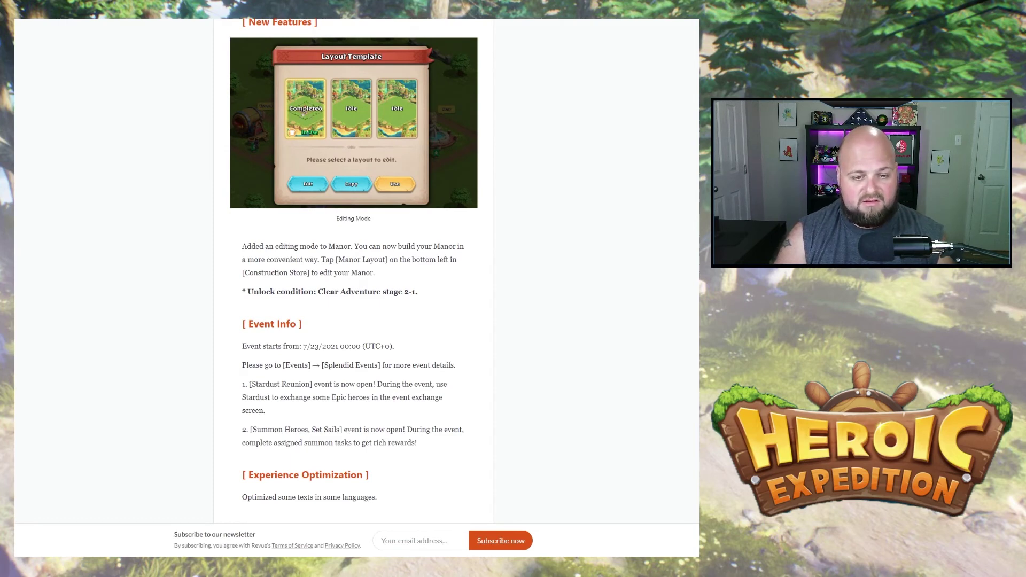
{"action": "scroll", "coordinate": [353, 280], "scroll_direction": "up", "scroll_amount": 4}
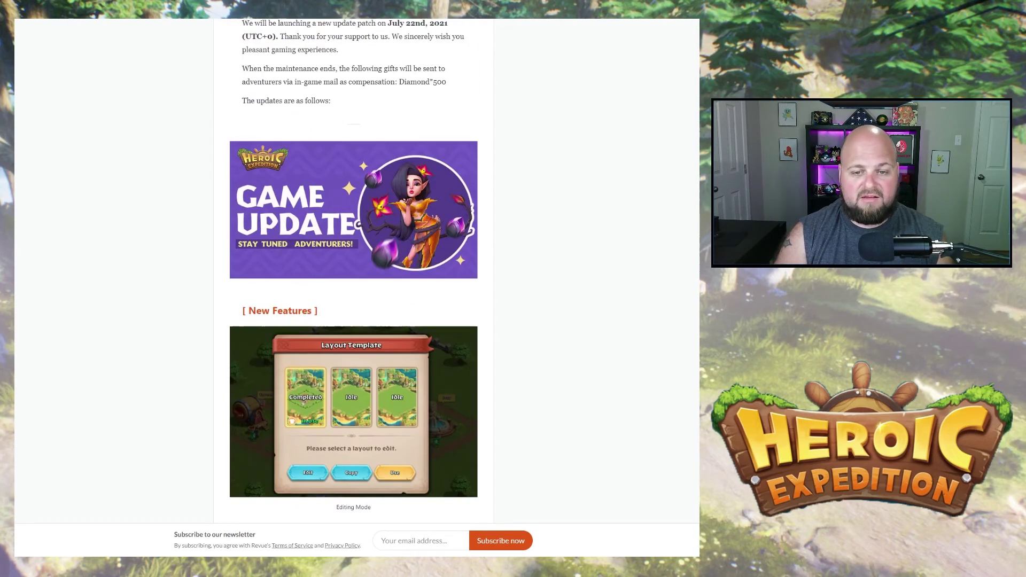